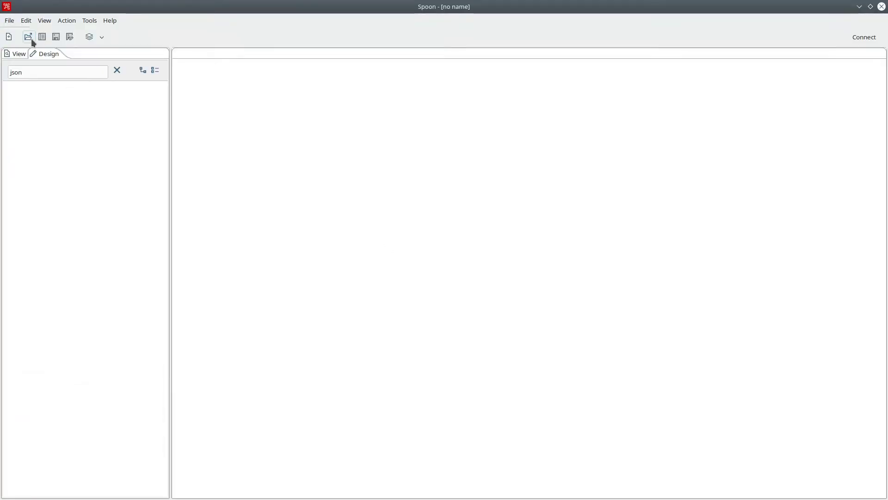
- Open the input_json.ktr transformation from the json_xpath folder and bring up the settings of its JSON input step
{"action": "left_click", "coordinate": [28, 38]}
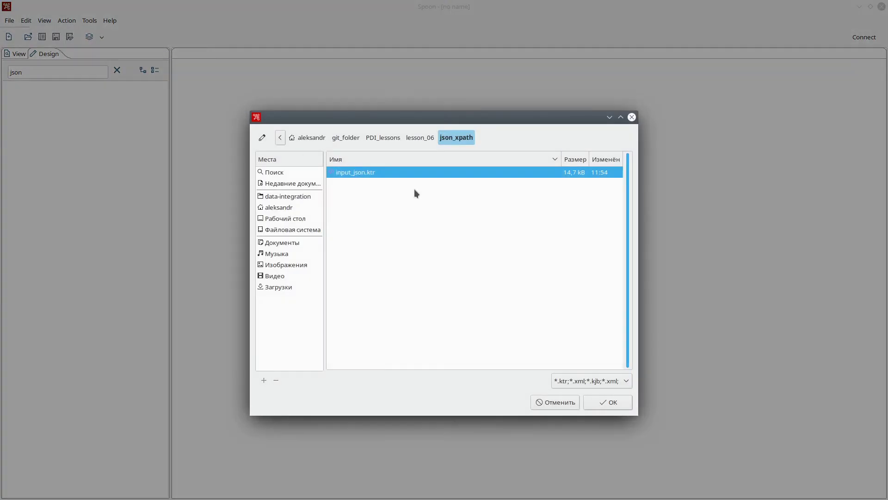
{"action": "double_click", "coordinate": [358, 175]}
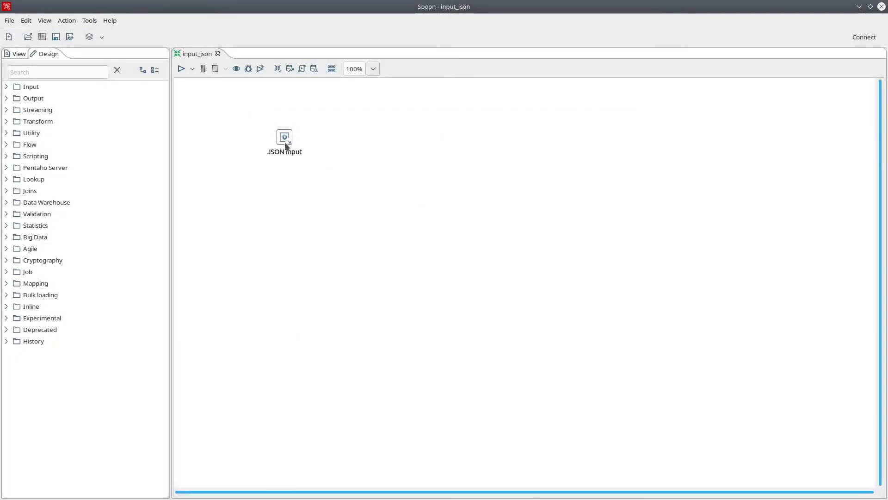
{"action": "mouse_move", "coordinate": [284, 141]}
{"action": "right_click", "coordinate": [287, 138]}
{"action": "left_click", "coordinate": [291, 143]}
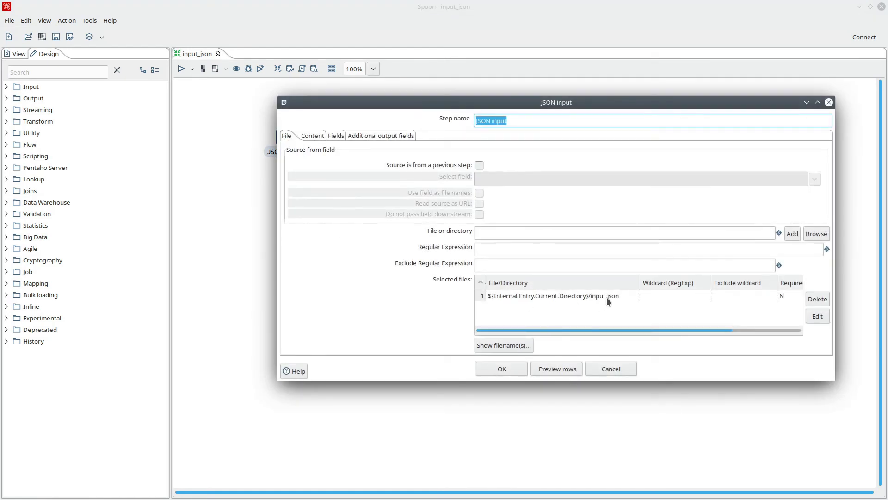
{"action": "key", "text": "End"}
- Switch to Visual Studio Code and examine the structure of input.json, folding and unfolding its data array
{"action": "mouse_move", "coordinate": [13, 187]}
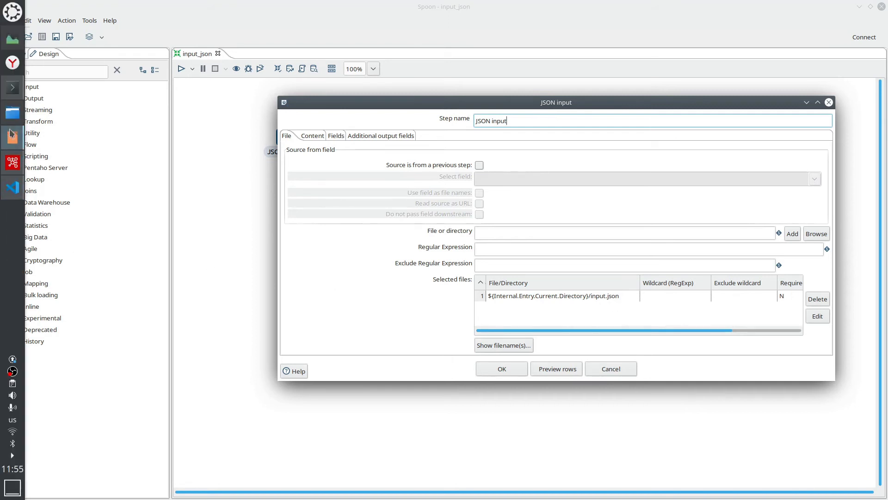
{"action": "left_click", "coordinate": [13, 187]}
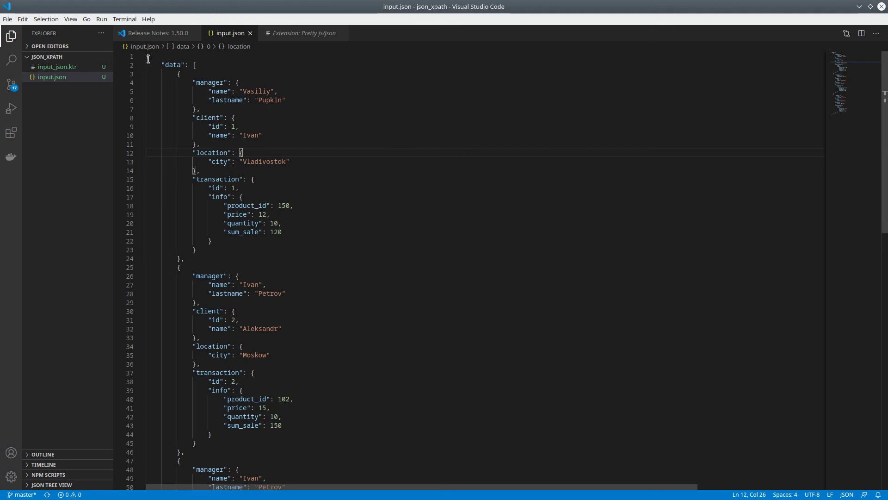
{"action": "left_click", "coordinate": [191, 64]}
{"action": "scroll", "coordinate": [296, 361], "scroll_direction": "down", "scroll_amount": 5}
{"action": "scroll", "coordinate": [298, 359], "scroll_direction": "up", "scroll_amount": 5}
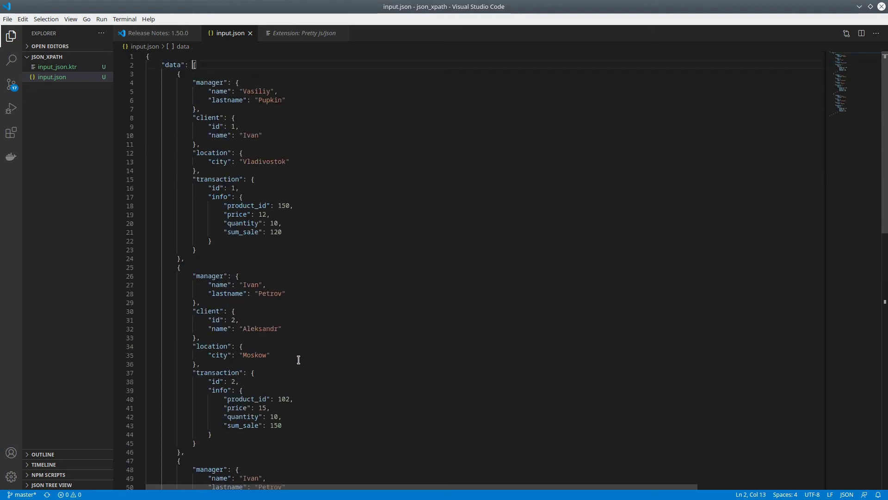
{"action": "left_click", "coordinate": [141, 65]}
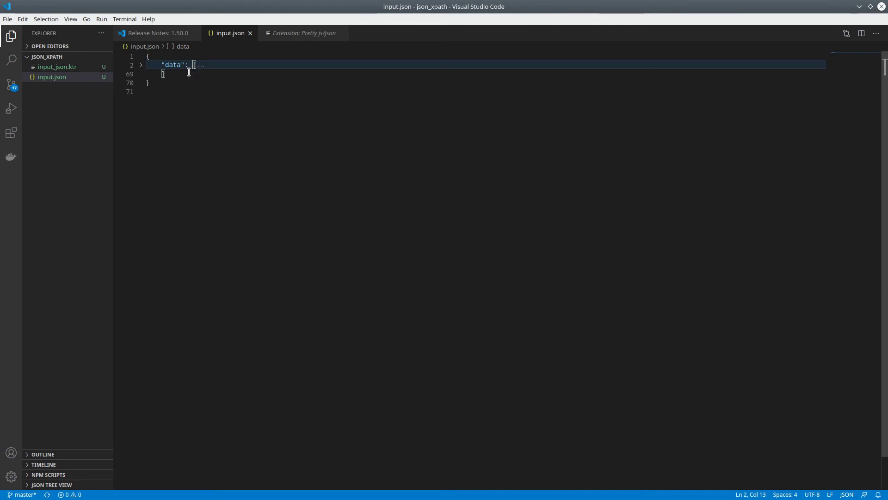
{"action": "left_click", "coordinate": [141, 66]}
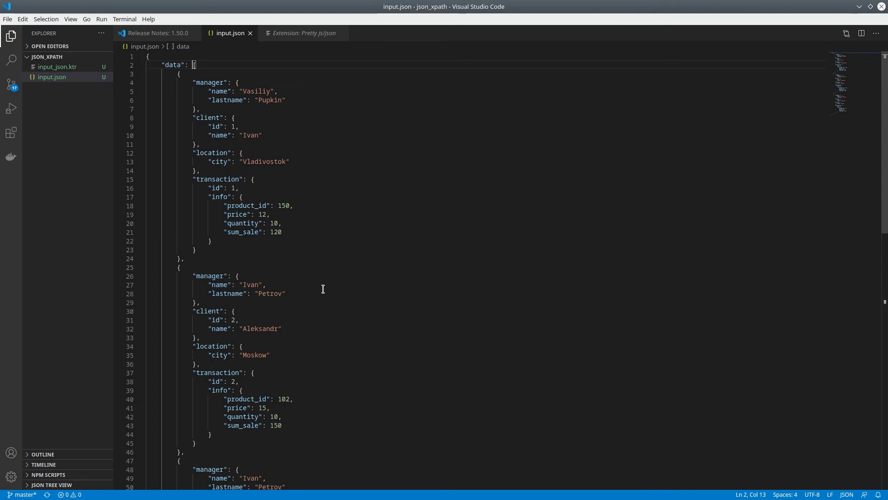
- Return to Spoon and compare the JSON input step's field paths with the nested keys in input.json
{"action": "key", "text": "alt+Tab"}
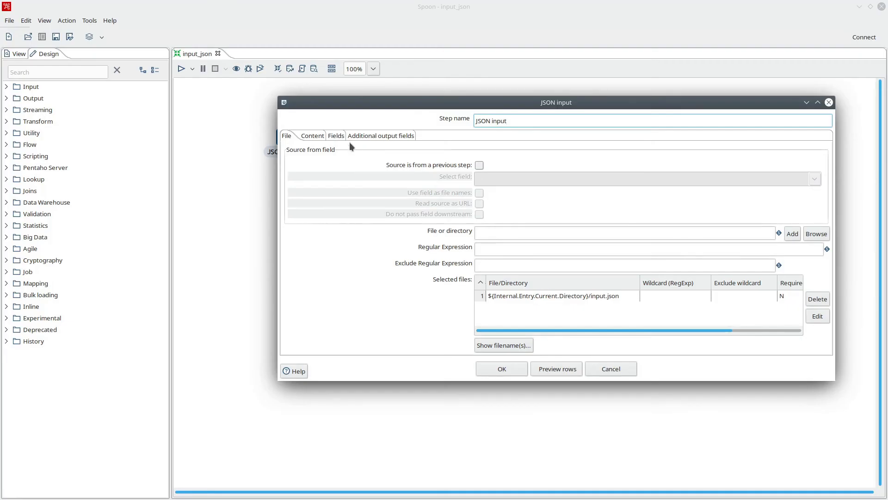
{"action": "left_click", "coordinate": [311, 135]}
{"action": "left_click", "coordinate": [337, 136]}
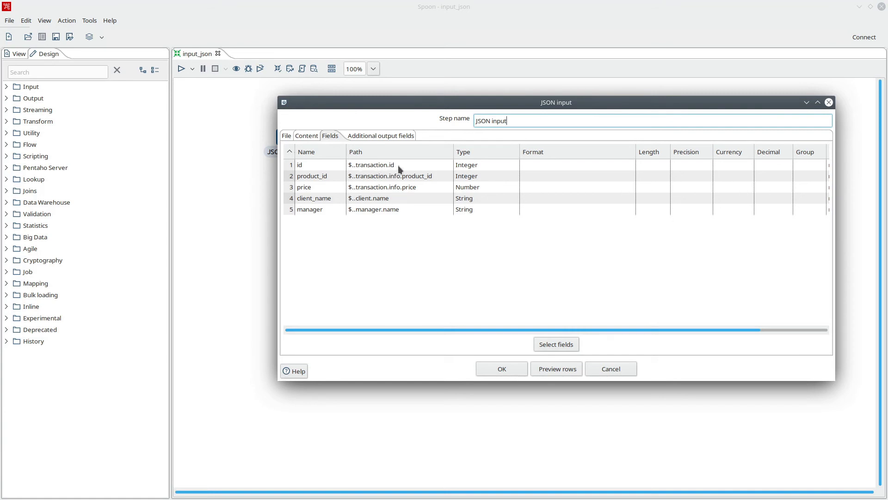
{"action": "key", "text": "alt+Tab"}
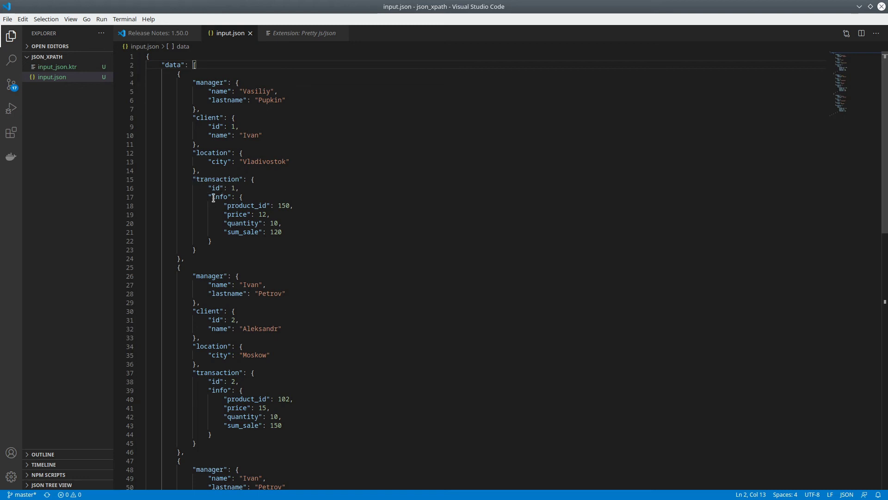
{"action": "key", "text": "alt+Tab"}
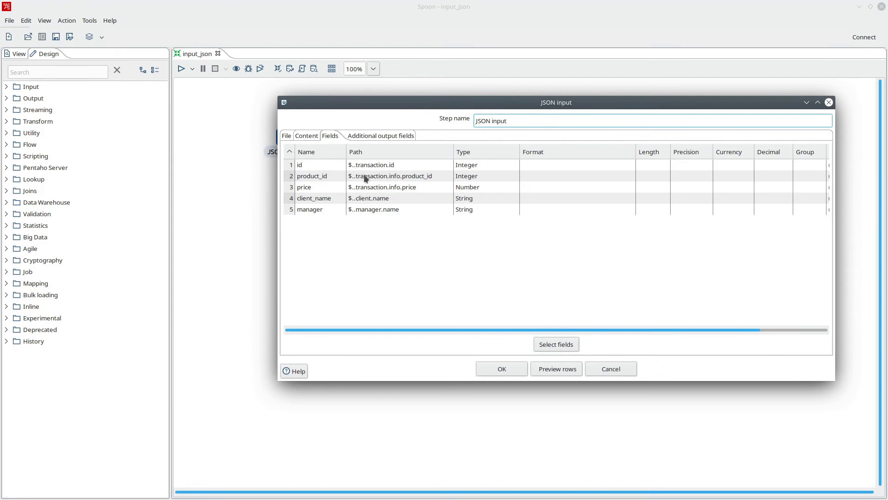
{"action": "key", "text": "alt+Tab"}
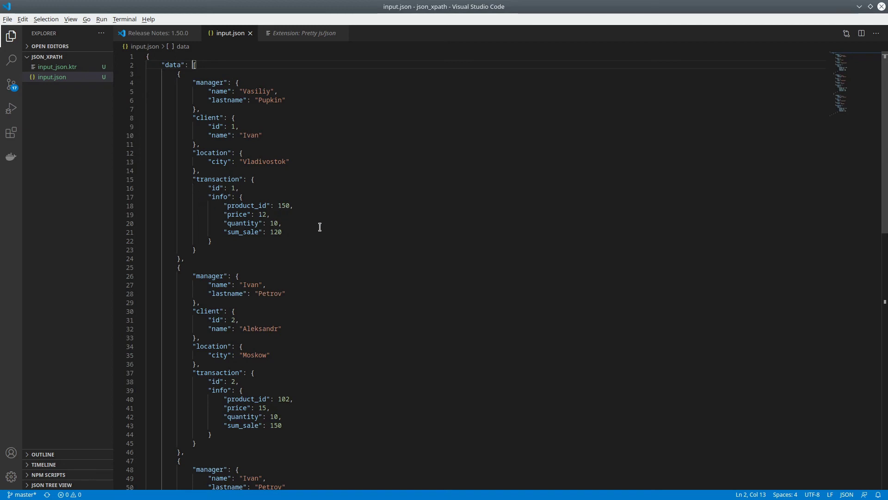
{"action": "key", "text": "alt+Tab"}
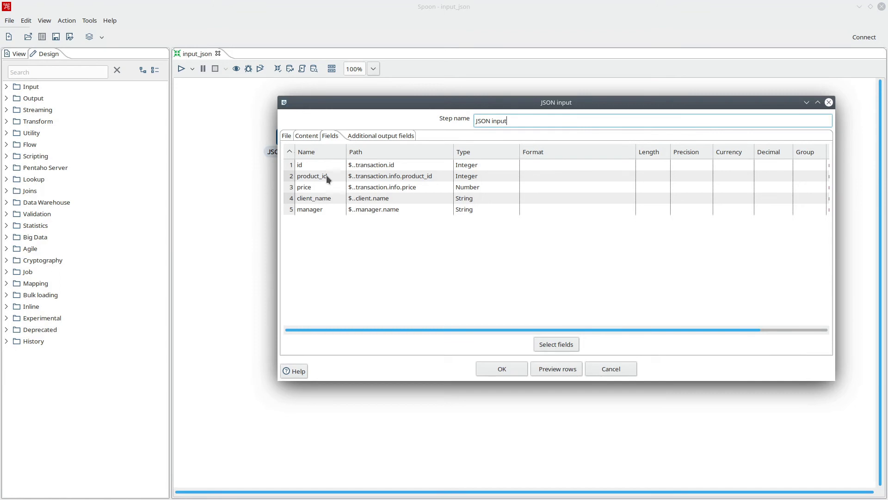
{"action": "left_click", "coordinate": [365, 176]}
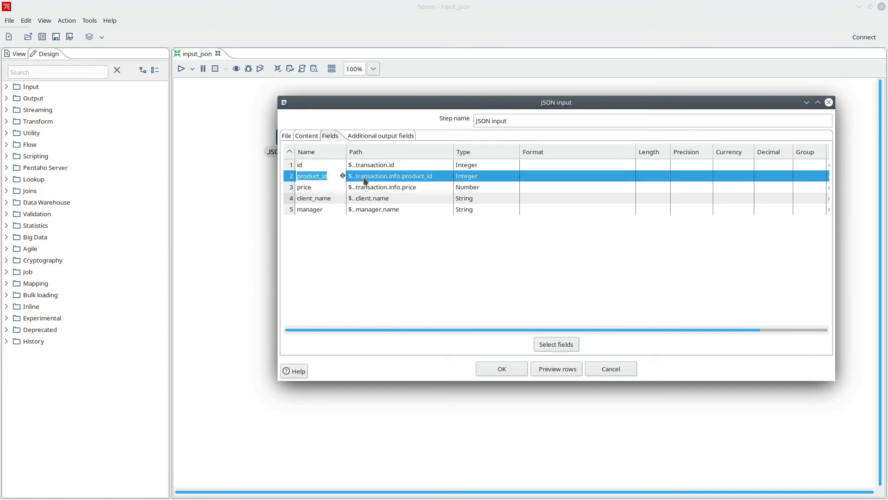
{"action": "left_click", "coordinate": [321, 190]}
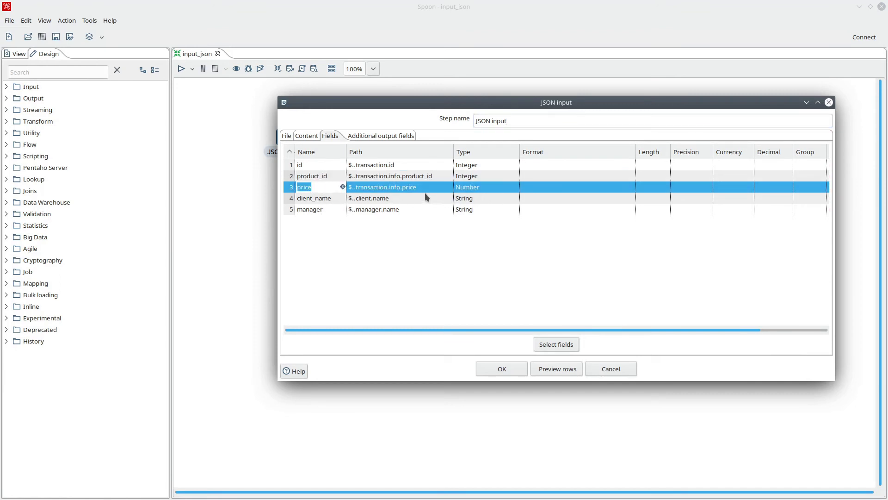
{"action": "key", "text": "alt+Tab"}
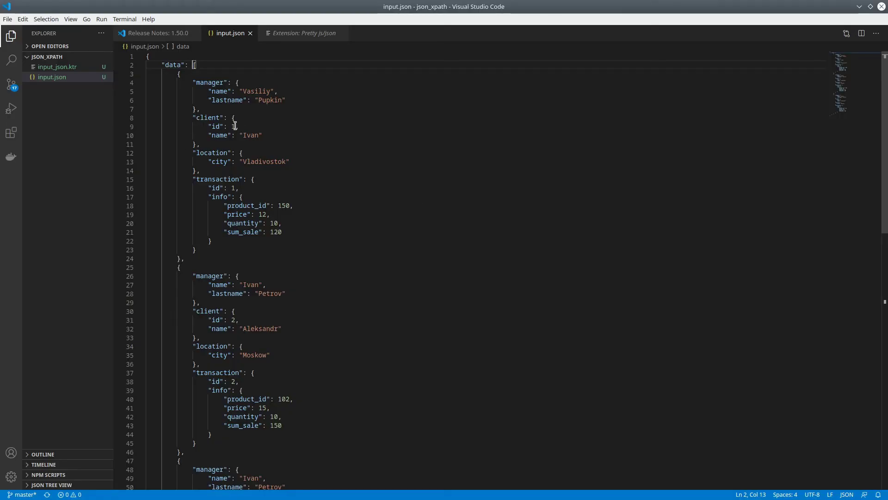
{"action": "key", "text": "alt+Tab"}
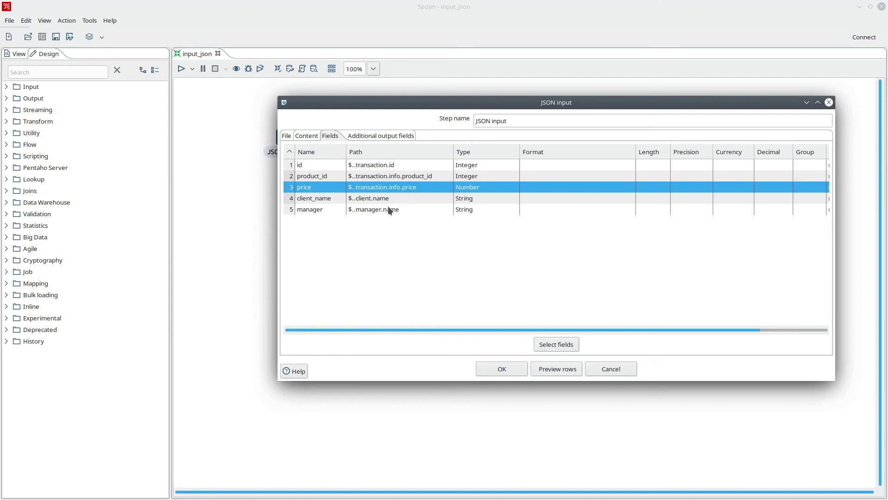
- Preview the rows that the JSON input step reads, using the default row limit, and close the preview
{"action": "left_click", "coordinate": [544, 368]}
{"action": "left_click", "coordinate": [583, 268]}
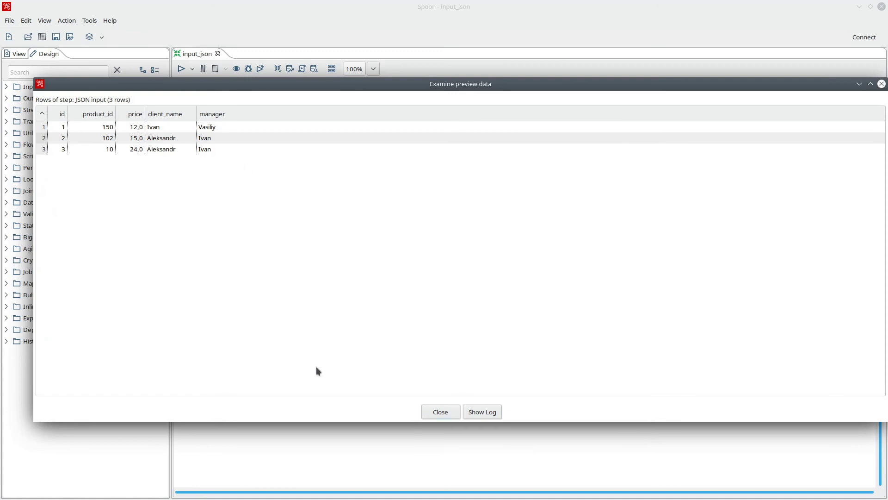
{"action": "left_click", "coordinate": [437, 413]}
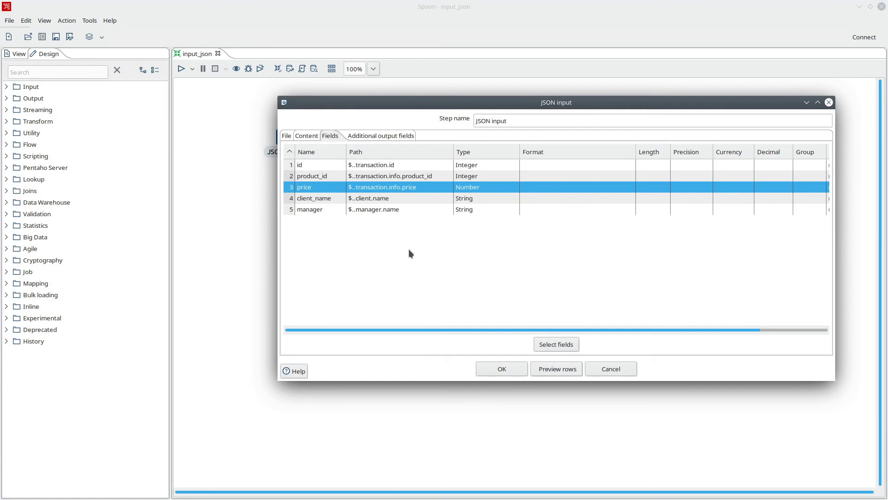
- Review the JSON input step's file, content and field settings and accept them
{"action": "left_click_drag", "start_coordinate": [459, 105], "coordinate": [439, 93]}
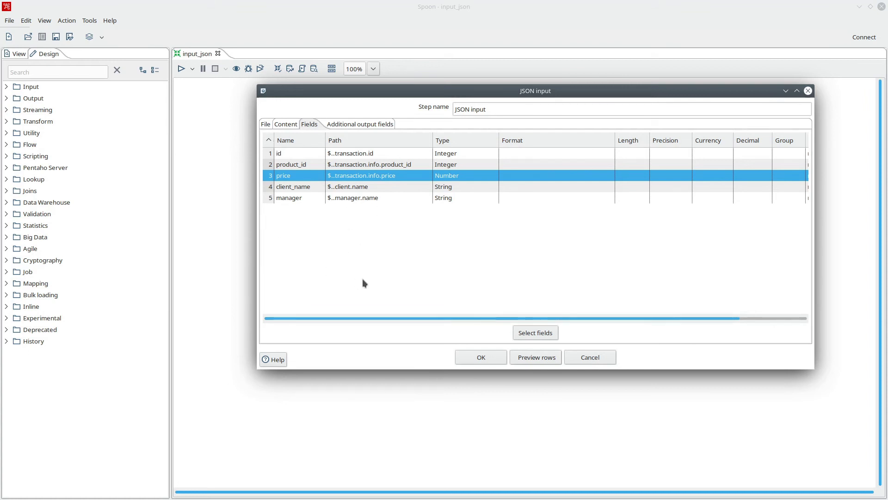
{"action": "left_click", "coordinate": [265, 125]}
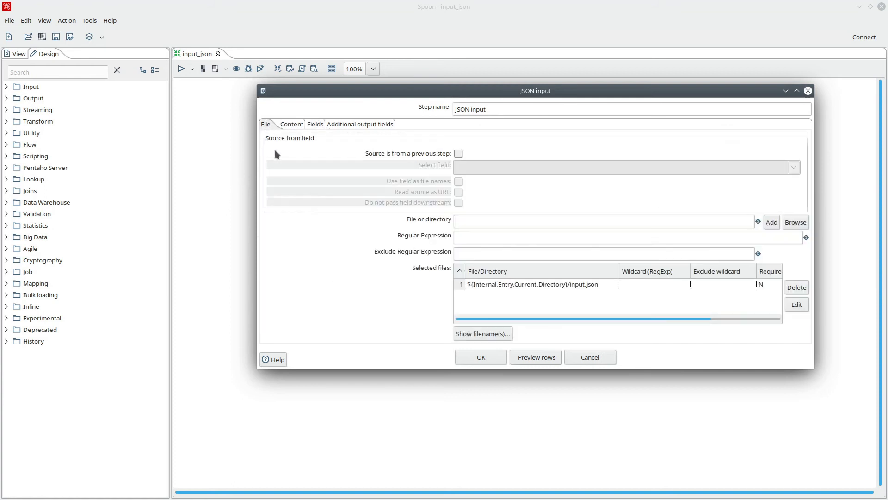
{"action": "left_click", "coordinate": [287, 125]}
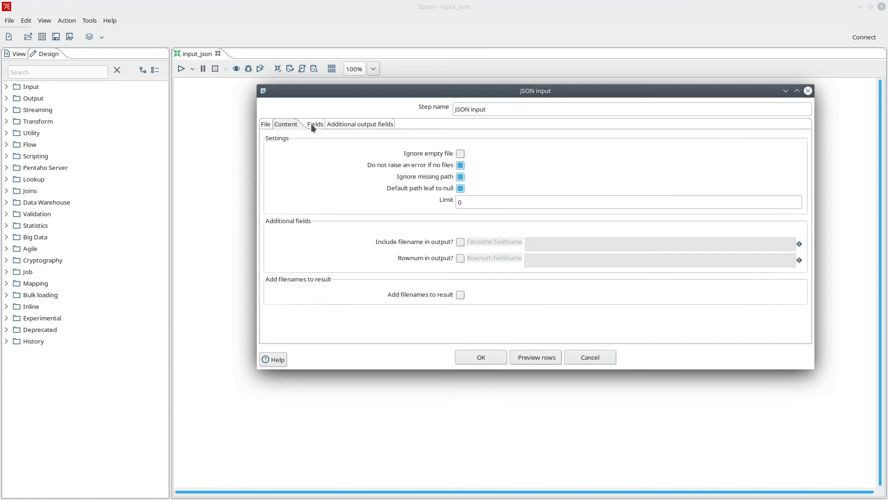
{"action": "left_click", "coordinate": [311, 123]}
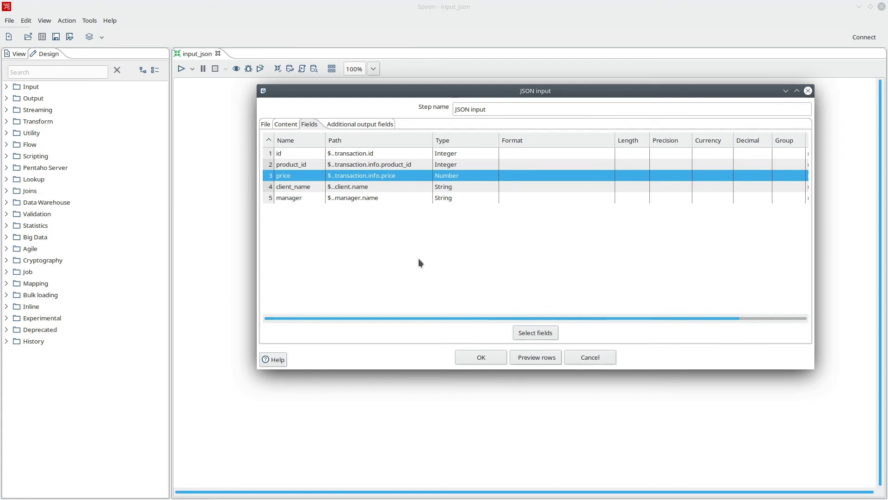
{"action": "left_click", "coordinate": [486, 357]}
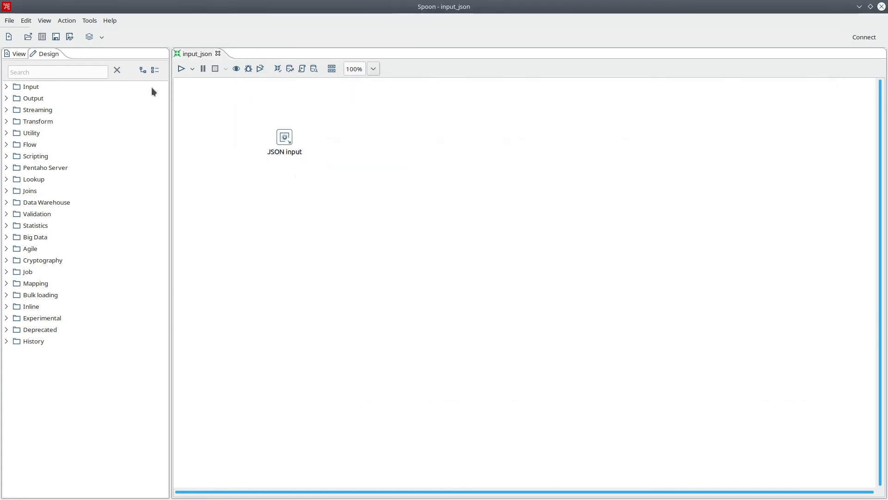
- Run the input_json transformation with the Pentaho local configuration and show its preview data
{"action": "left_click", "coordinate": [181, 68]}
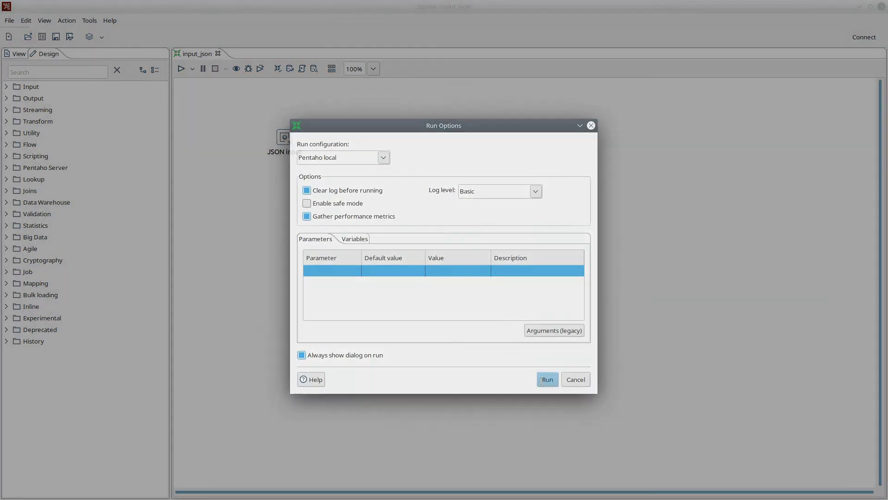
{"action": "left_click", "coordinate": [546, 380]}
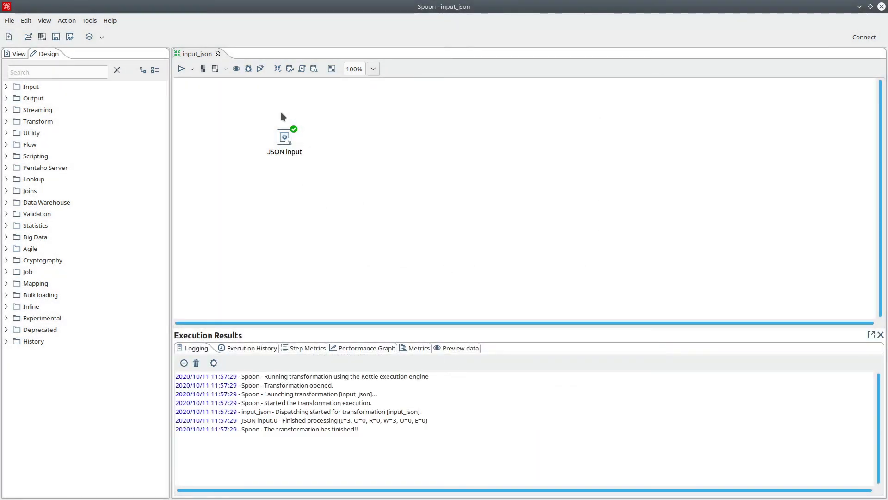
{"action": "left_click", "coordinate": [460, 348]}
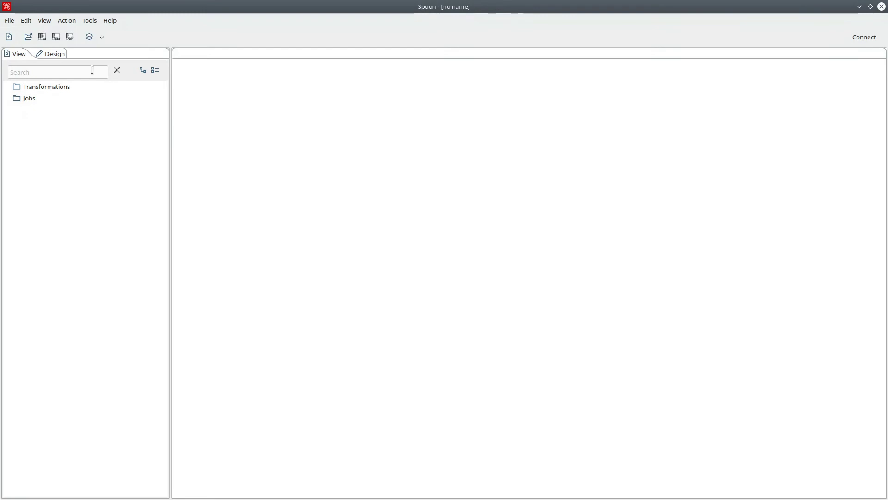
- Open the json_agg transformation from its subfolder of lesson_06
{"action": "left_click", "coordinate": [30, 36]}
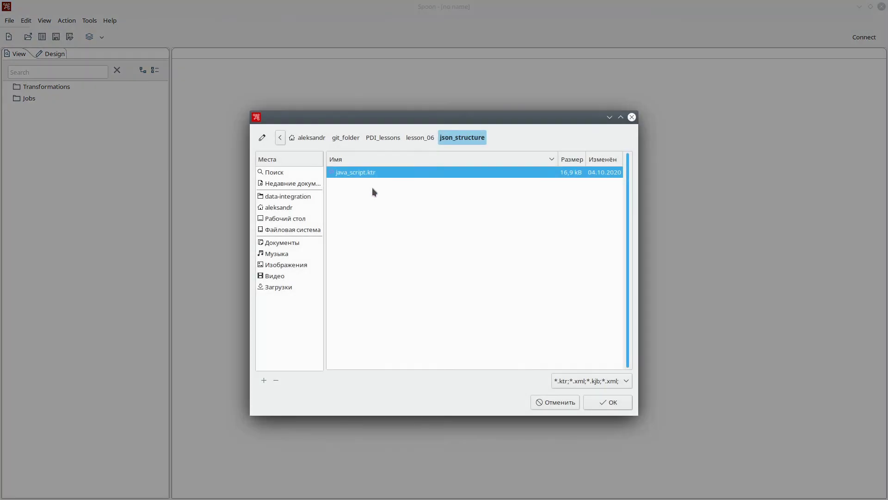
{"action": "left_click", "coordinate": [432, 142]}
{"action": "double_click", "coordinate": [346, 173]}
{"action": "double_click", "coordinate": [354, 174]}
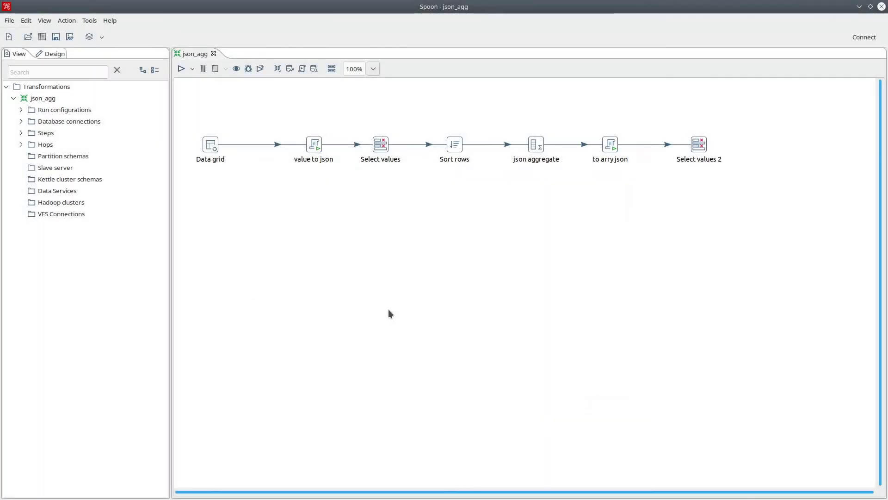
- Move the "value to json" step closer to the Data grid step and save the transformation
{"action": "left_click_drag", "start_coordinate": [317, 149], "coordinate": [272, 149]}
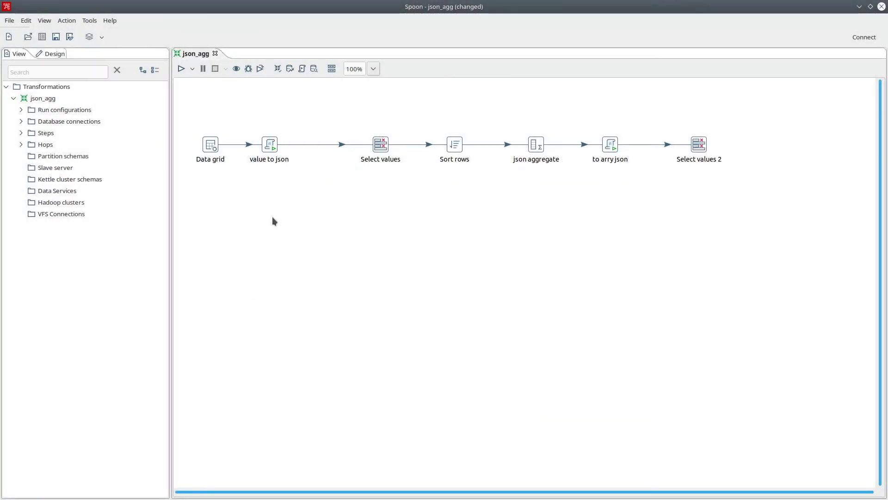
{"action": "left_click", "coordinate": [55, 37]}
- Run the json_agg transformation with the Pentaho local configuration and the Basic log level
{"action": "left_click", "coordinate": [181, 68]}
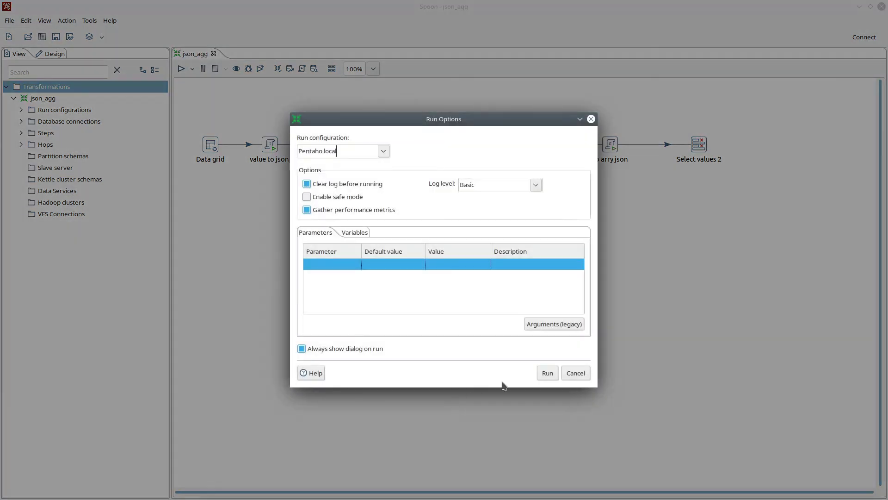
{"action": "left_click", "coordinate": [547, 373]}
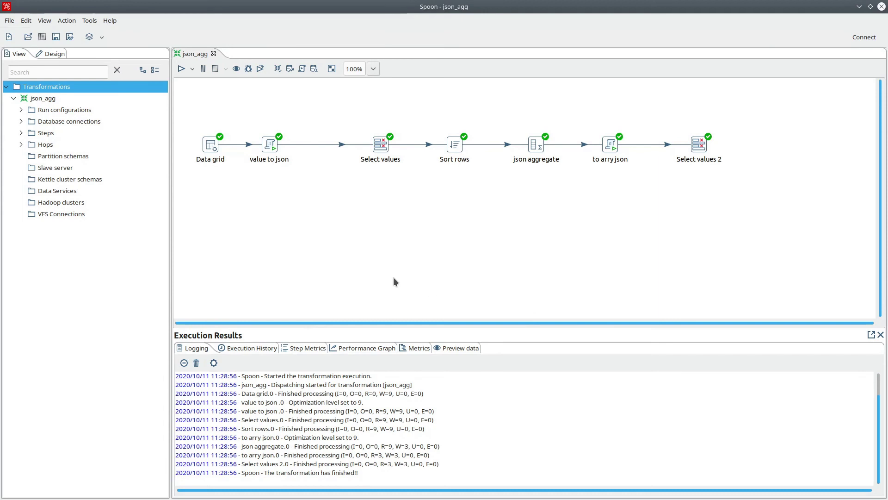
- Inspect the product characteristic rows stored in the Data grid step and close its settings
{"action": "double_click", "coordinate": [211, 144]}
{"action": "left_click", "coordinate": [276, 257]}
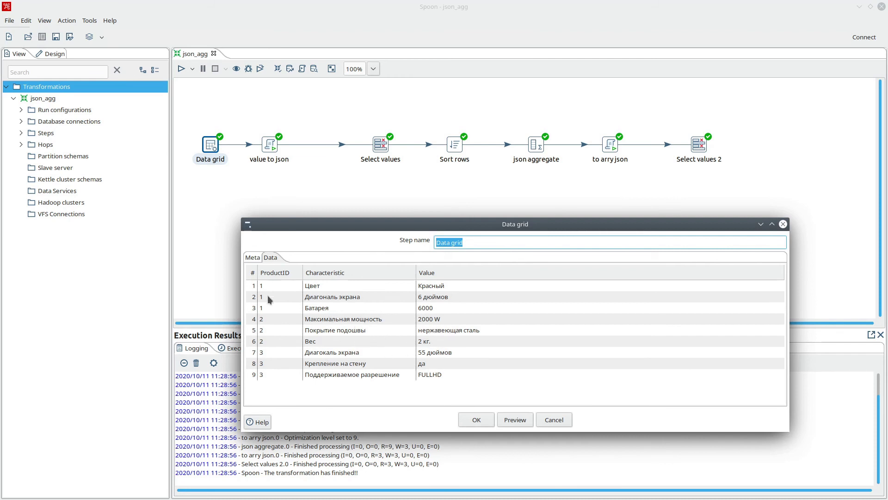
{"action": "left_click", "coordinate": [470, 419]}
- Preview the final json rows output by the Select values 2 step
{"action": "left_click", "coordinate": [699, 144]}
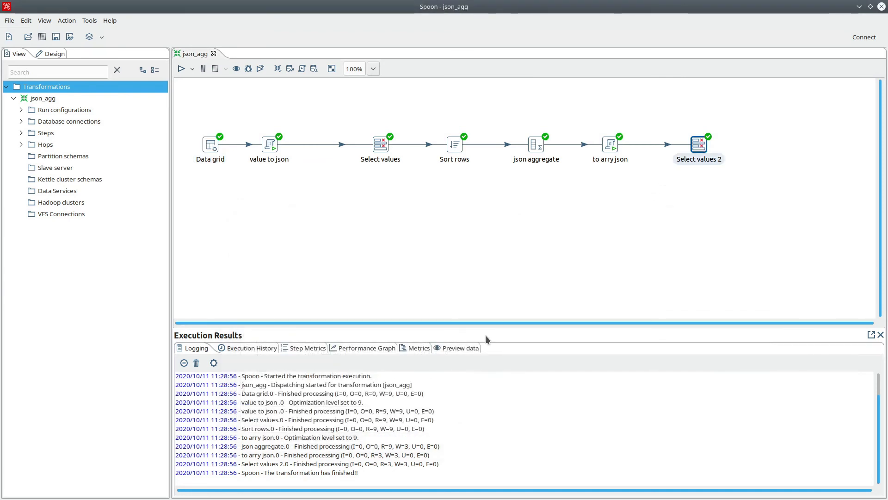
{"action": "left_click", "coordinate": [458, 348]}
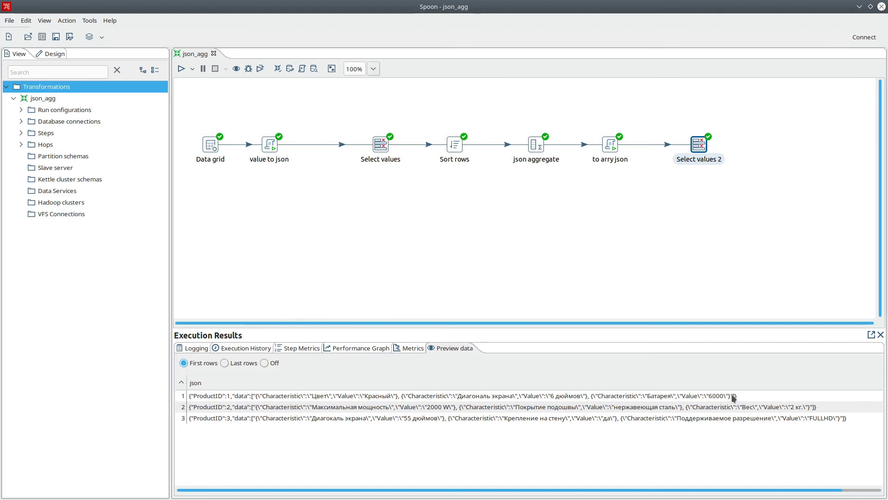
{"action": "left_click", "coordinate": [495, 248]}
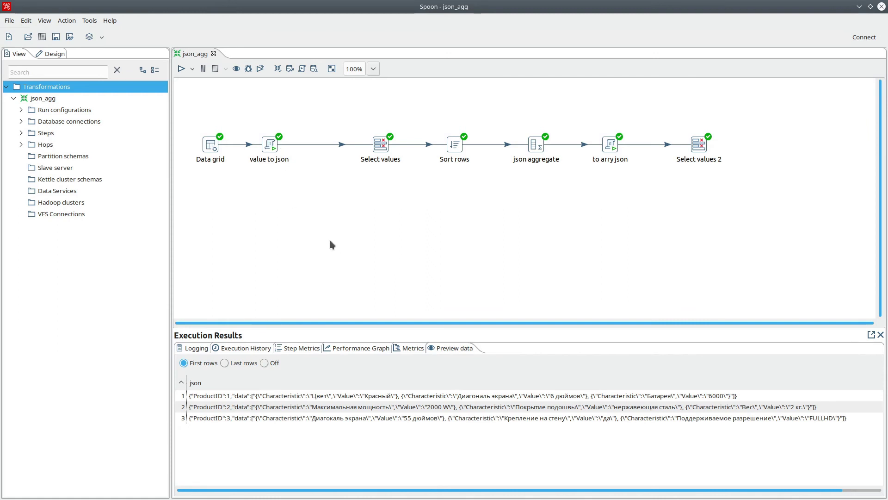
- Examine the JavaScript in the "value to json" step that turns Characteristic and Value into a JSON string, and close its settings
{"action": "right_click", "coordinate": [270, 145]}
{"action": "left_click", "coordinate": [289, 163]}
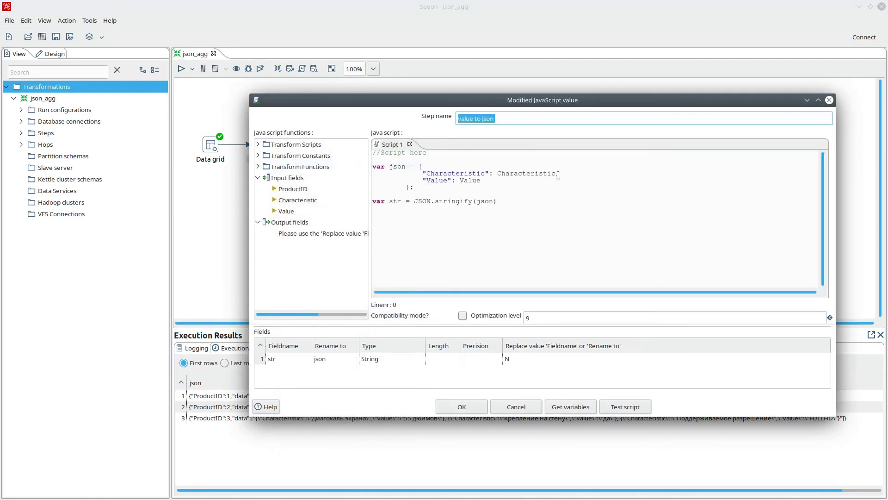
{"action": "left_click", "coordinate": [458, 408]}
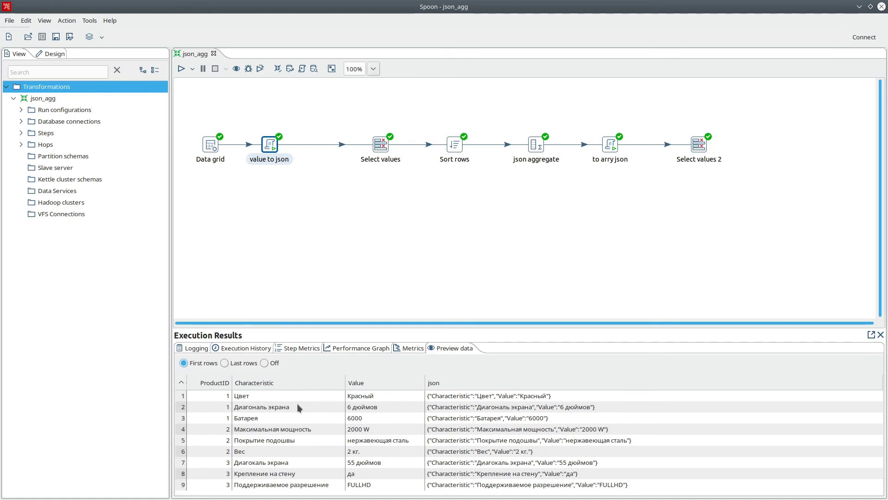
- Preview the rows output by the Select values step and the Sort rows step
{"action": "left_click", "coordinate": [383, 147]}
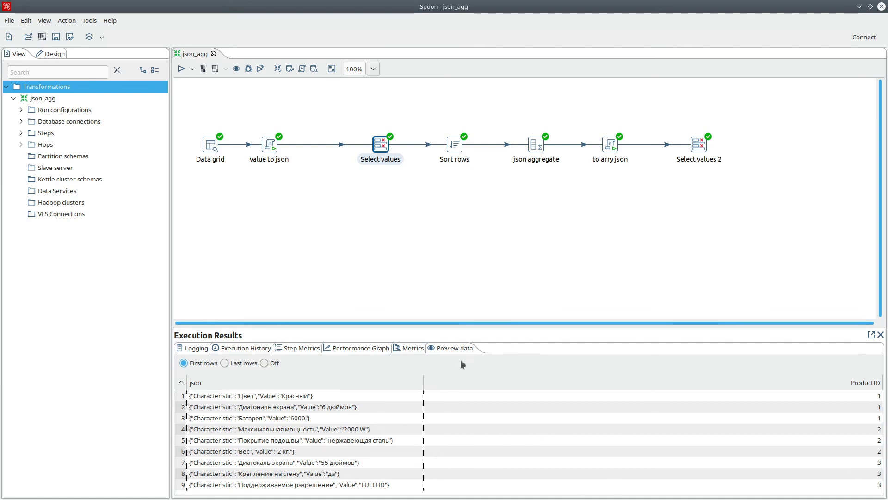
{"action": "left_click", "coordinate": [465, 260]}
{"action": "left_click", "coordinate": [454, 144]}
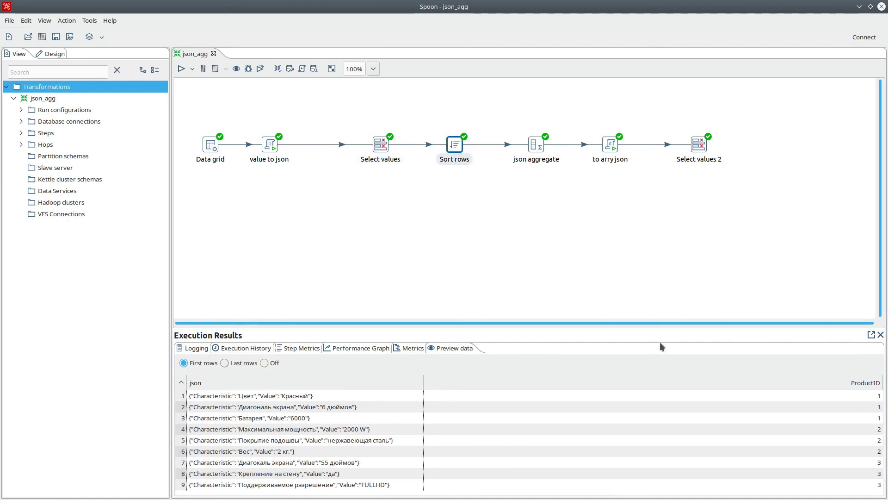
{"action": "left_click", "coordinate": [542, 186]}
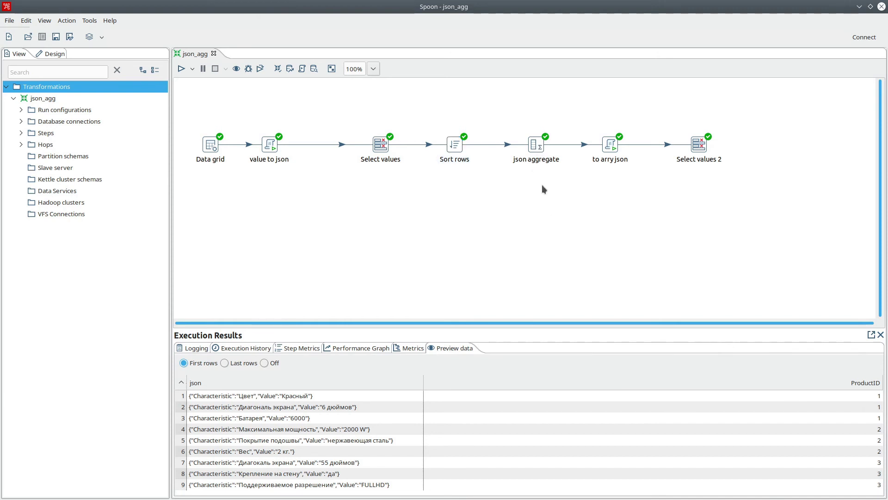
- Examine the grouping field and string concatenation in the "json aggregate" step, close its settings and review its preview rows
{"action": "double_click", "coordinate": [536, 144]}
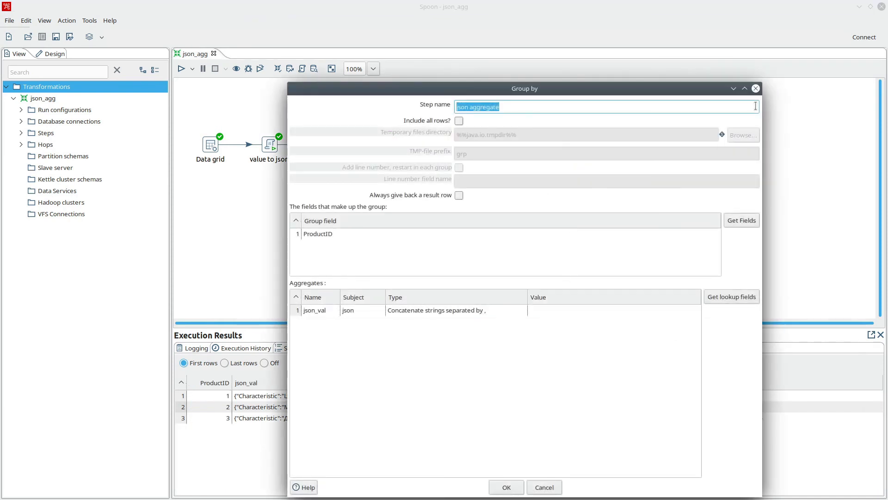
{"action": "left_click_drag", "start_coordinate": [619, 89], "coordinate": [601, 91]}
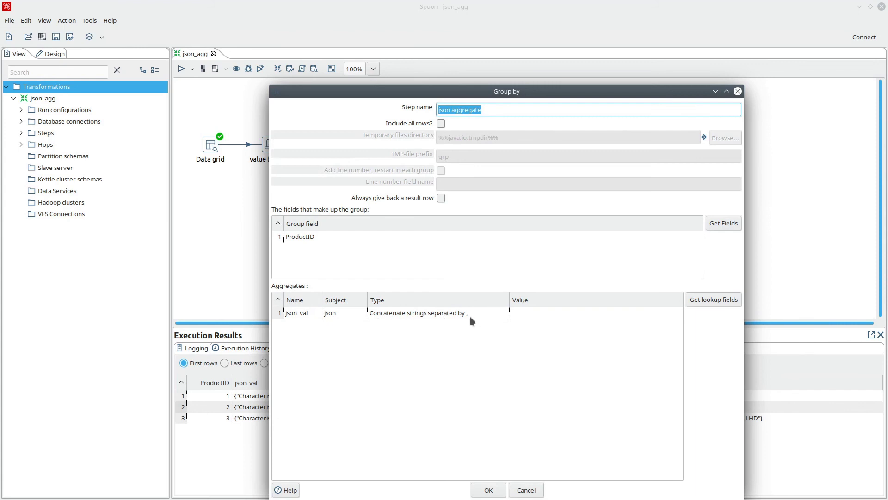
{"action": "left_click", "coordinate": [488, 490]}
{"action": "left_click", "coordinate": [617, 309]}
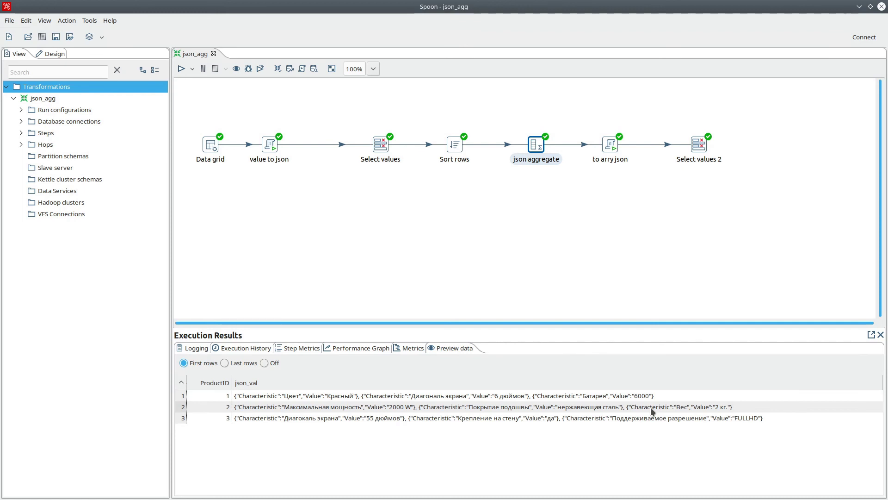
- Open the "to arry json" script and examine how its json object combines ProductID with json_val in the data array
{"action": "double_click", "coordinate": [610, 144]}
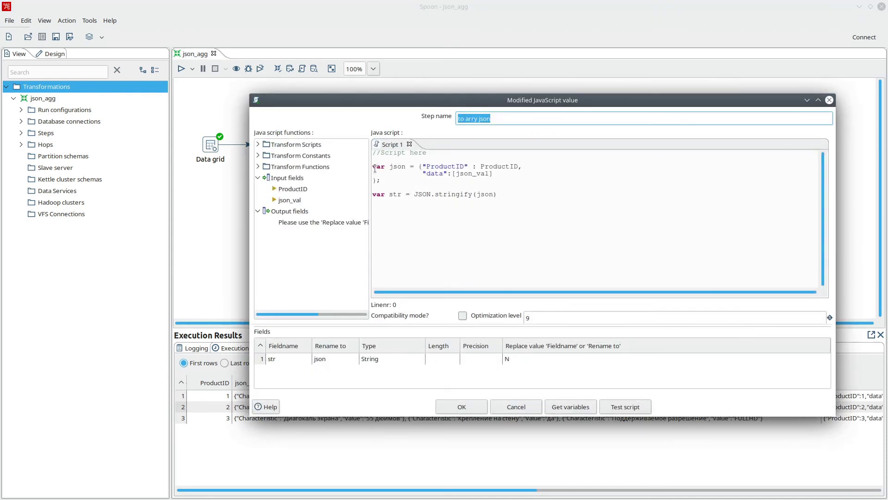
{"action": "left_click_drag", "start_coordinate": [373, 167], "coordinate": [497, 174]}
{"action": "left_click", "coordinate": [449, 173]}
{"action": "type", "text": ":"}
{"action": "left_click", "coordinate": [489, 188]}
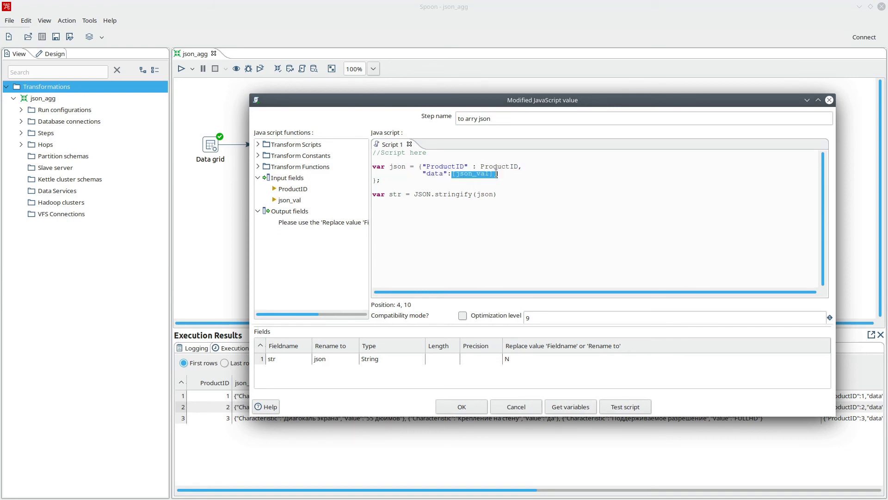
- Open the "json aggregate" settings and arrange them side by side with the "to arry json" script editor
{"action": "left_click_drag", "start_coordinate": [767, 107], "coordinate": [865, 231]}
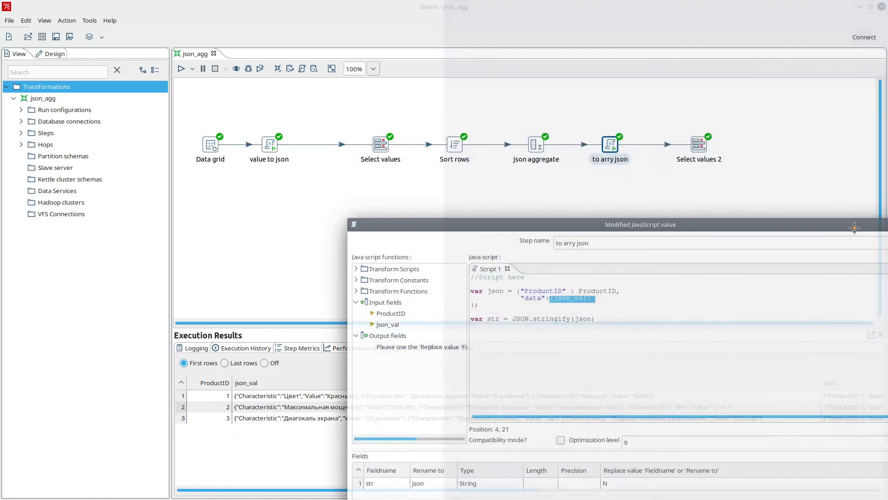
{"action": "left_click", "coordinate": [538, 154]}
{"action": "double_click", "coordinate": [538, 154]}
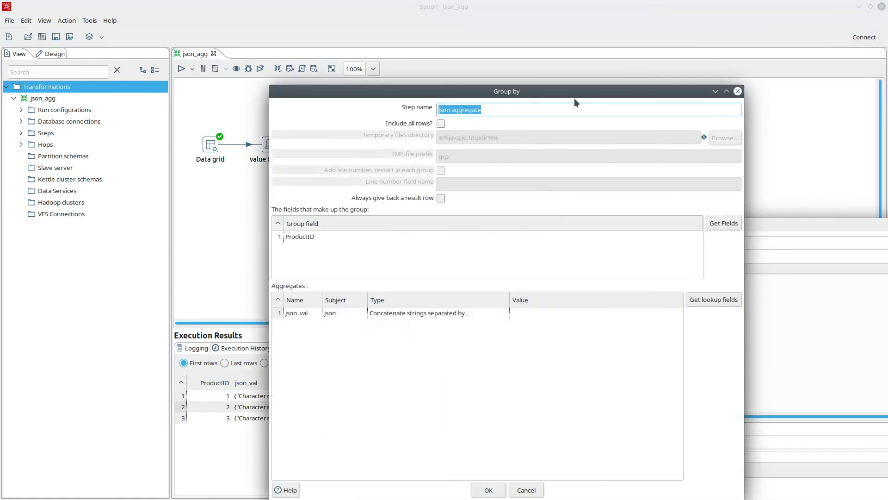
{"action": "left_click_drag", "start_coordinate": [369, 90], "coordinate": [66, 97]}
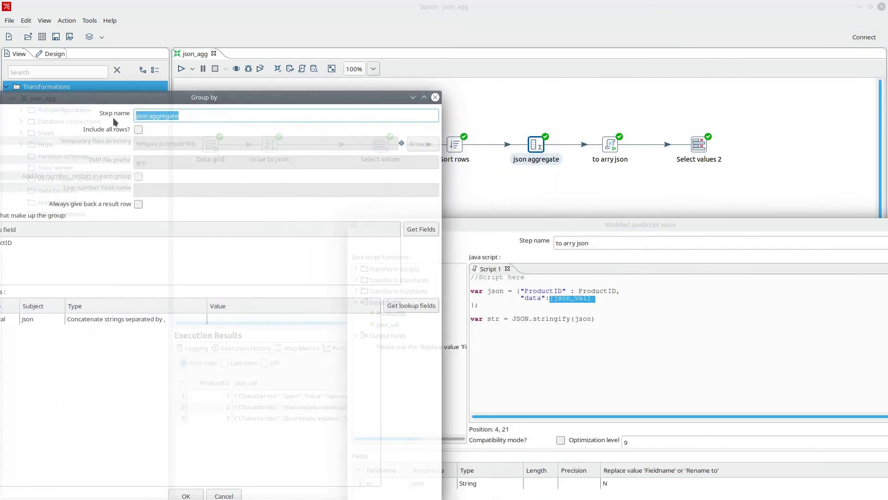
{"action": "left_click_drag", "start_coordinate": [507, 225], "coordinate": [620, 157]}
- Examine the bracketed json_val array and the JSON.stringify call in the "to arry json" script
{"action": "left_click", "coordinate": [665, 230]}
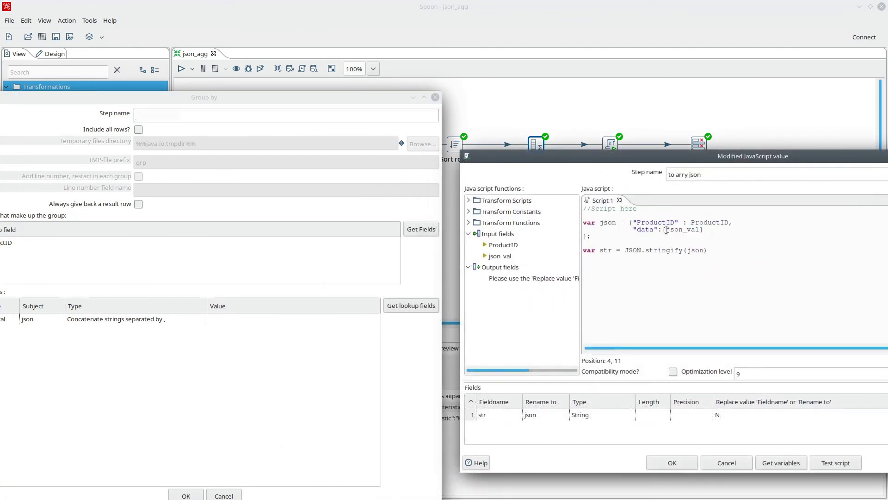
{"action": "left_click_drag", "start_coordinate": [665, 229], "coordinate": [707, 230]}
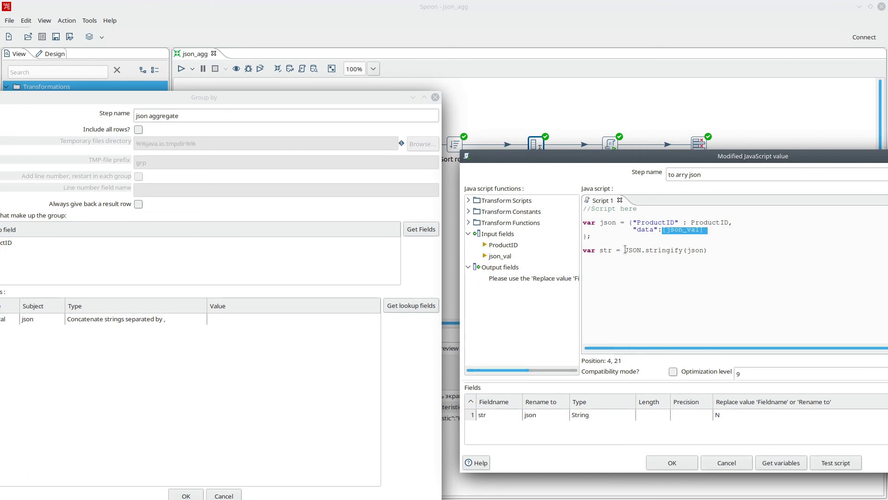
{"action": "left_click_drag", "start_coordinate": [624, 251], "coordinate": [714, 254]}
{"action": "left_click", "coordinate": [699, 273]}
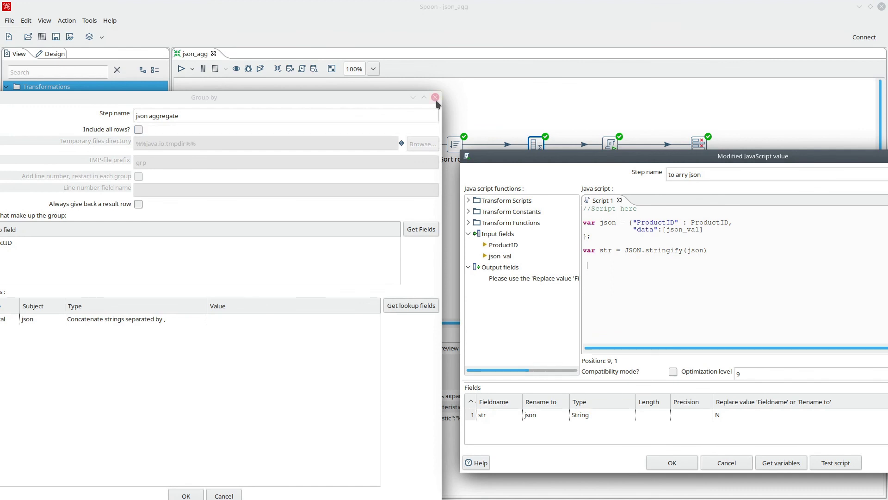
- Accept and close the "json aggregate" settings and the "to arry json" script editor
{"action": "left_click_drag", "start_coordinate": [355, 98], "coordinate": [455, 75]}
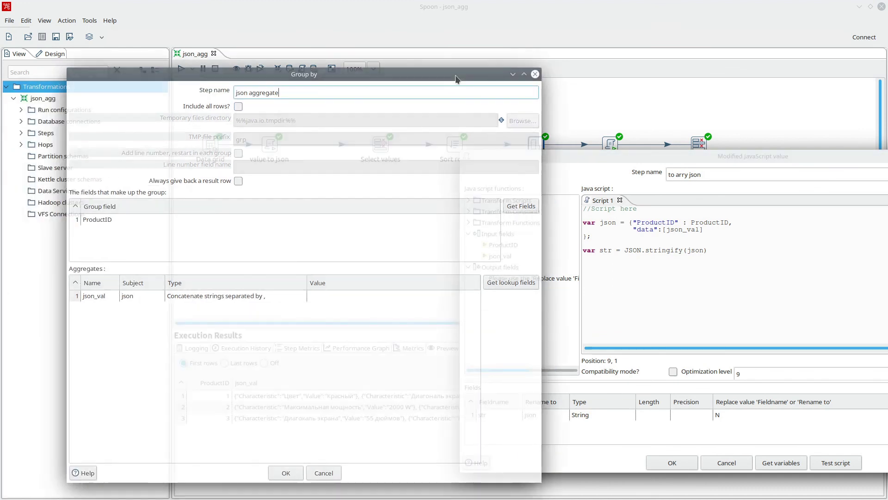
{"action": "left_click", "coordinate": [286, 473]}
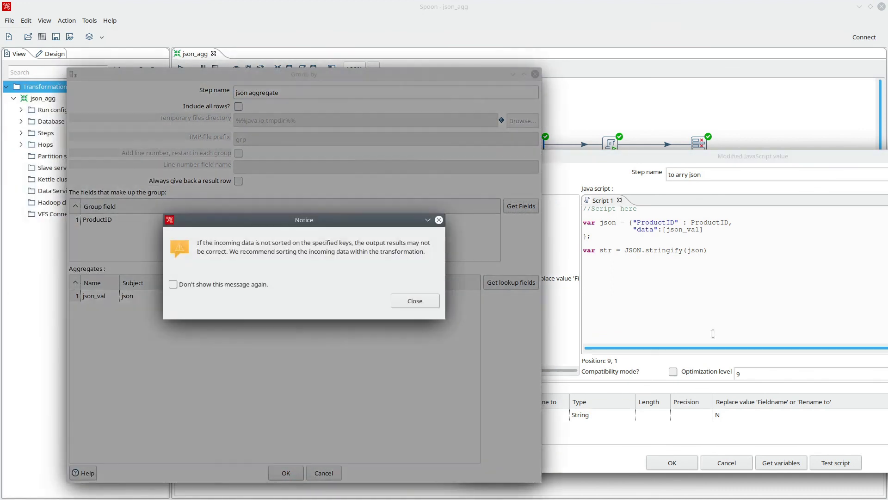
{"action": "left_click", "coordinate": [431, 306]}
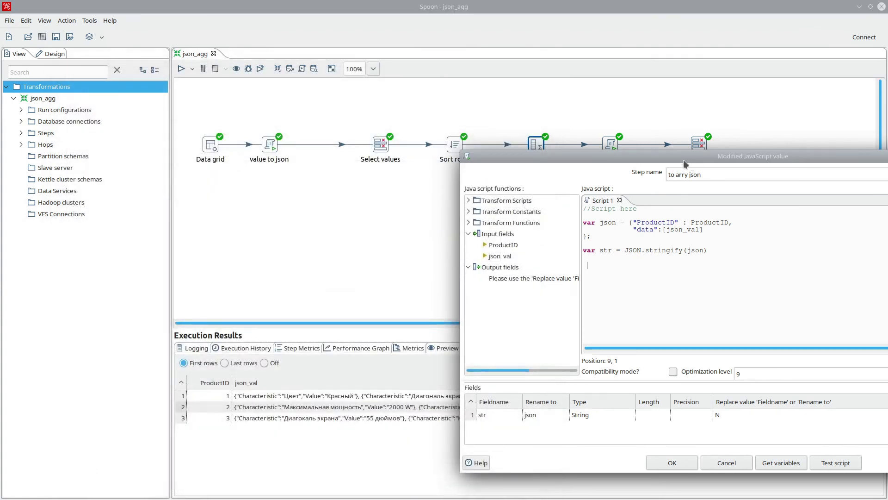
{"action": "left_click_drag", "start_coordinate": [683, 159], "coordinate": [479, 142]}
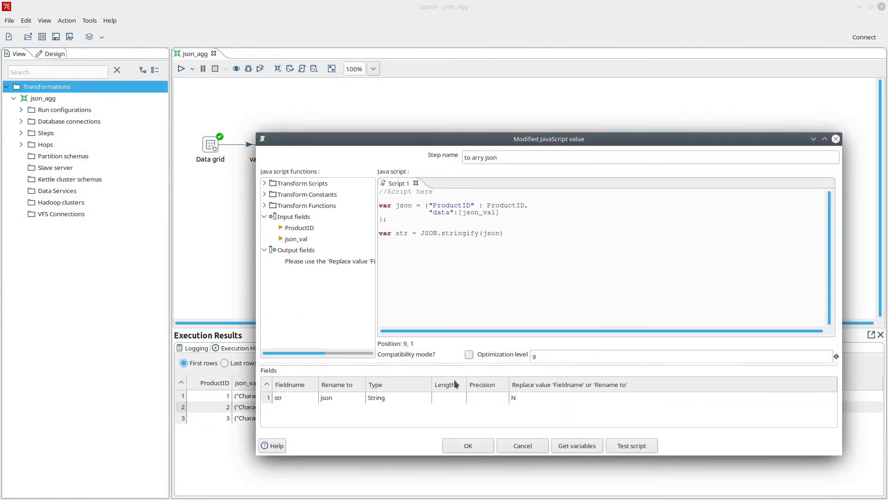
{"action": "left_click", "coordinate": [463, 445]}
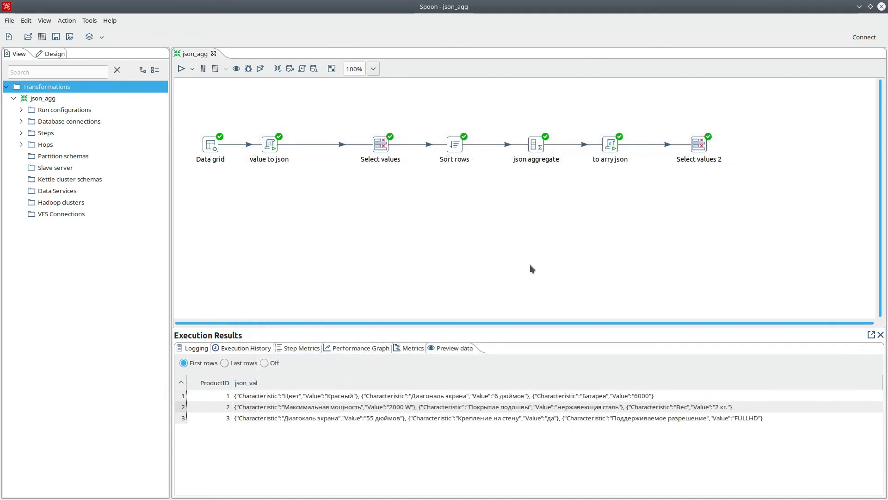
- Preview the Select values 2 output again and examine the aggregated JSON structure of each product row
{"action": "left_click", "coordinate": [697, 141]}
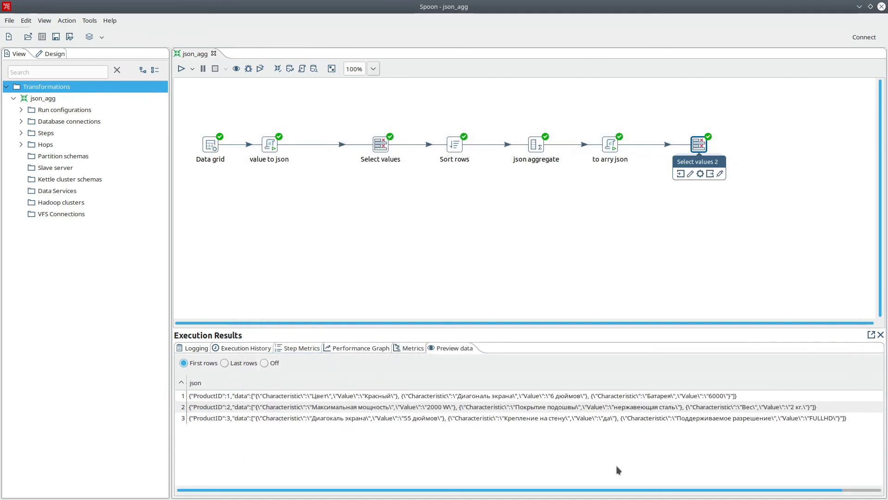
{"action": "left_click", "coordinate": [237, 419]}
{"action": "left_click", "coordinate": [252, 408]}
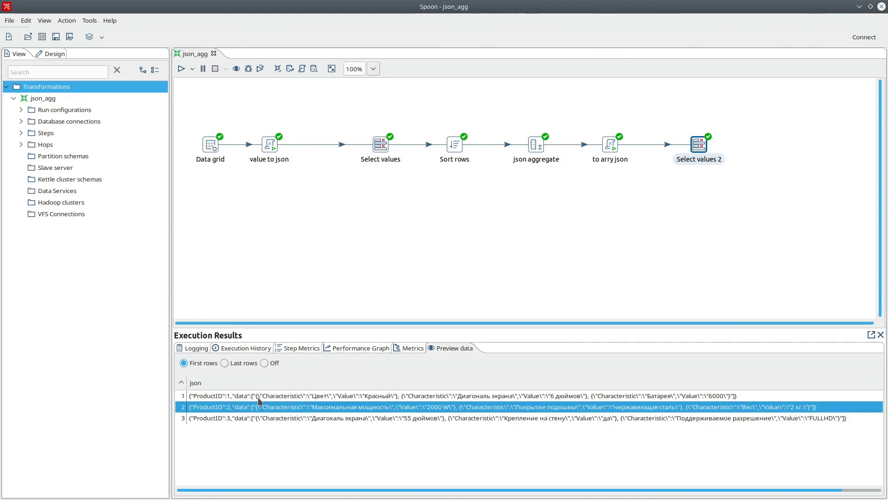
{"action": "left_click", "coordinate": [258, 397]}
{"action": "left_click", "coordinate": [502, 278]}
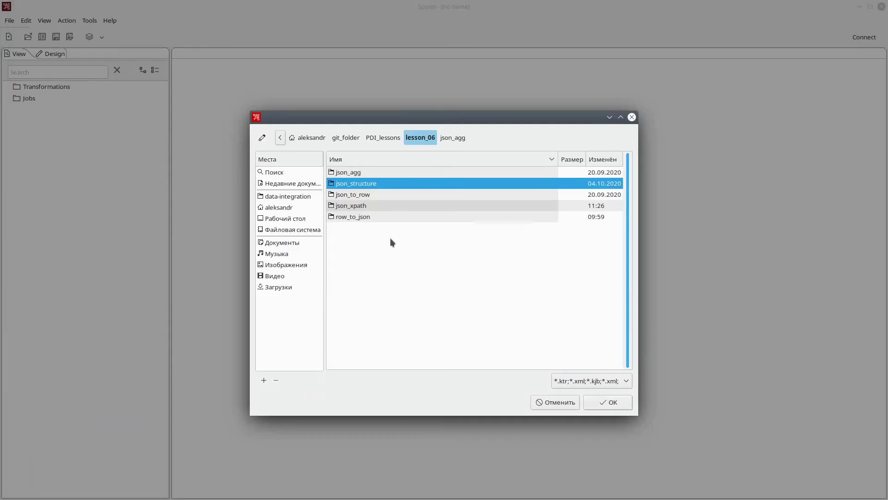
- Open java_script.ktr from the json_structure folder of lesson_06
{"action": "double_click", "coordinate": [367, 181]}
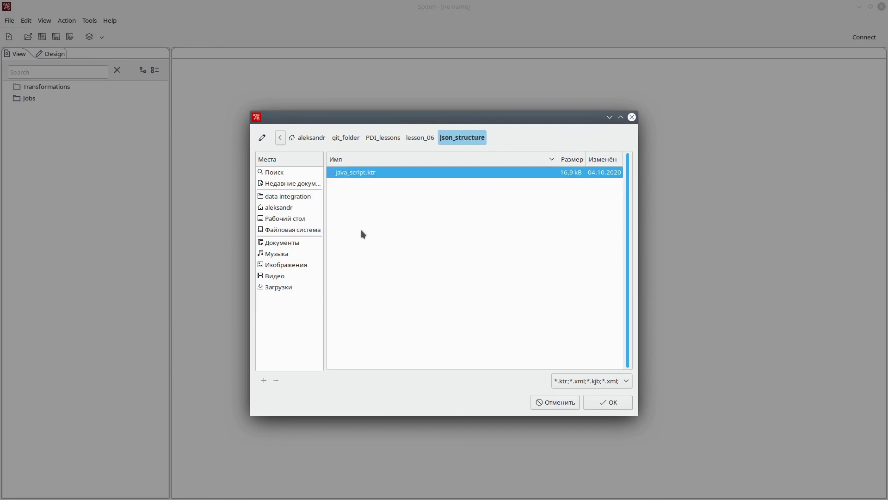
{"action": "double_click", "coordinate": [353, 174]}
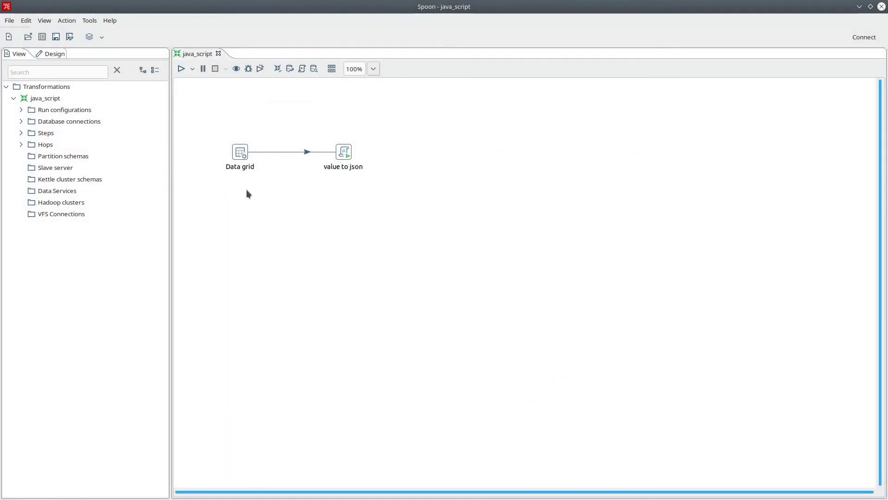
- Inspect the Data grid step's rows, preview them and close its settings
{"action": "double_click", "coordinate": [240, 151]}
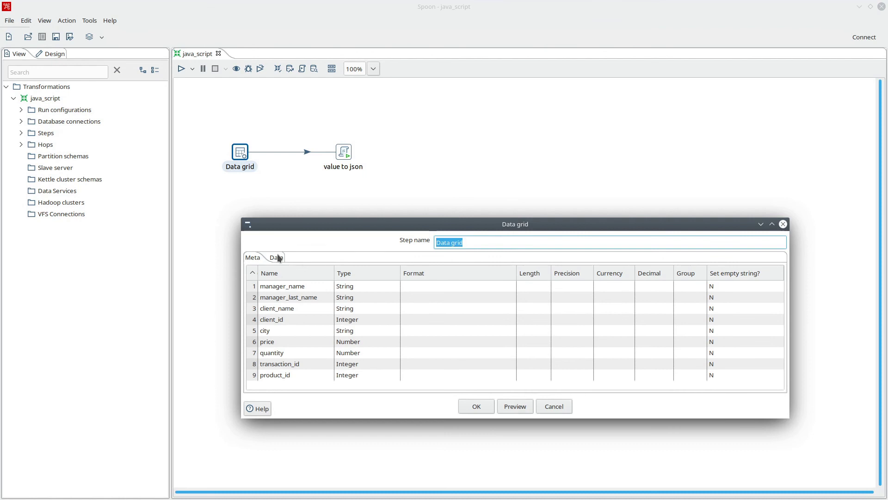
{"action": "left_click", "coordinate": [272, 257]}
{"action": "left_click", "coordinate": [503, 407]}
{"action": "left_click", "coordinate": [525, 354]}
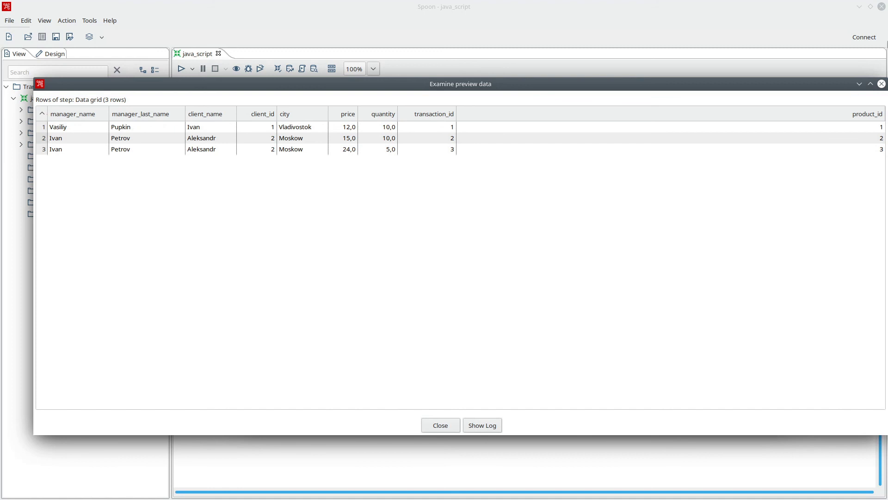
{"action": "left_click", "coordinate": [881, 84]}
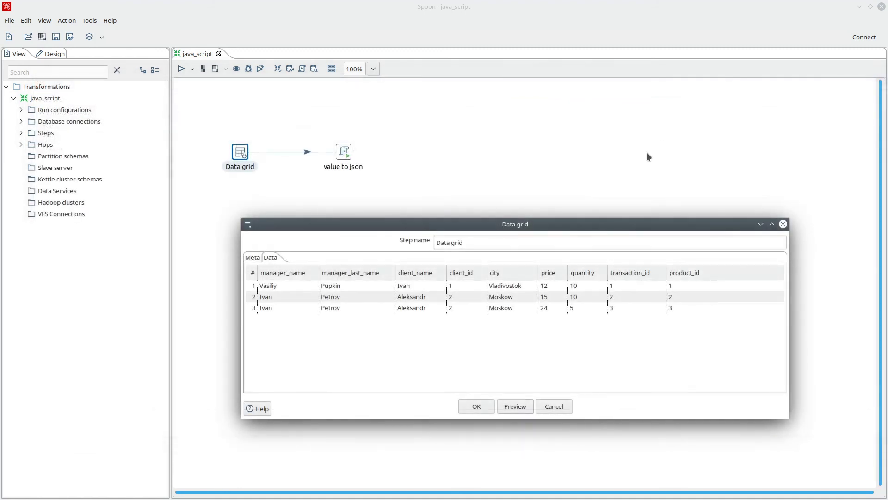
{"action": "left_click", "coordinate": [470, 405]}
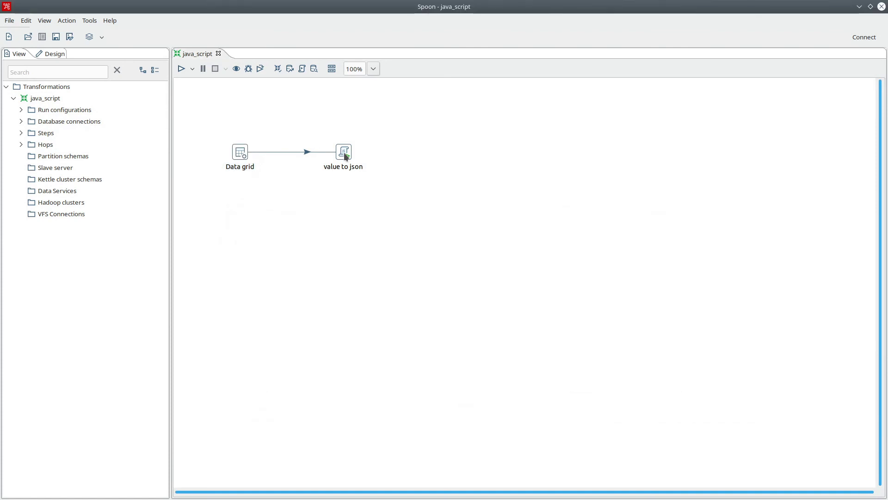
- Enlarge the "value to json" script editor to examine the nested manager, client, location and transaction structure, and close it
{"action": "double_click", "coordinate": [345, 153]}
{"action": "left_click_drag", "start_coordinate": [654, 146], "coordinate": [562, 64]}
{"action": "left_click_drag", "start_coordinate": [749, 369], "coordinate": [788, 499]}
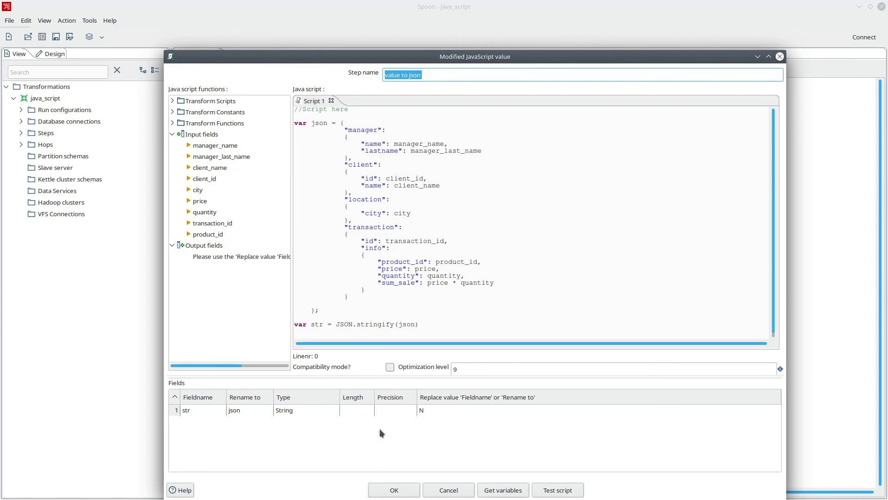
{"action": "left_click", "coordinate": [394, 490]}
- Run the java_script transformation and preview the nested json column produced by the "value to json" step
{"action": "left_click", "coordinate": [185, 68]}
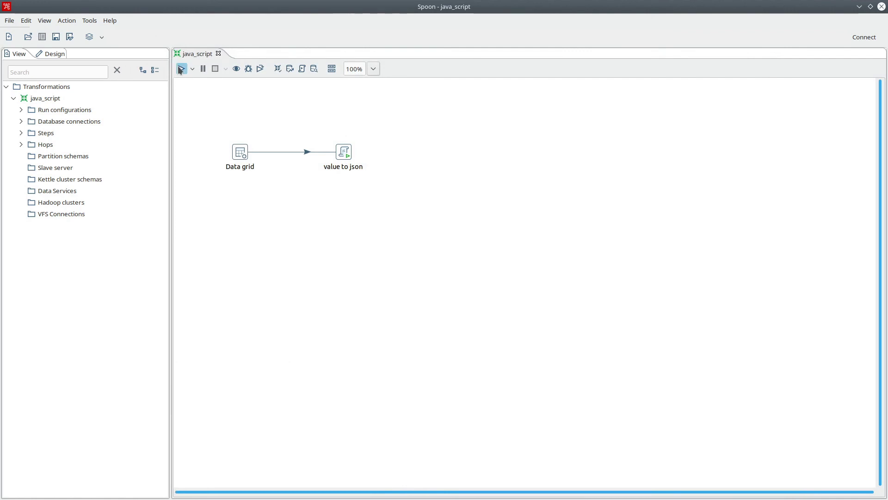
{"action": "left_click", "coordinate": [548, 379]}
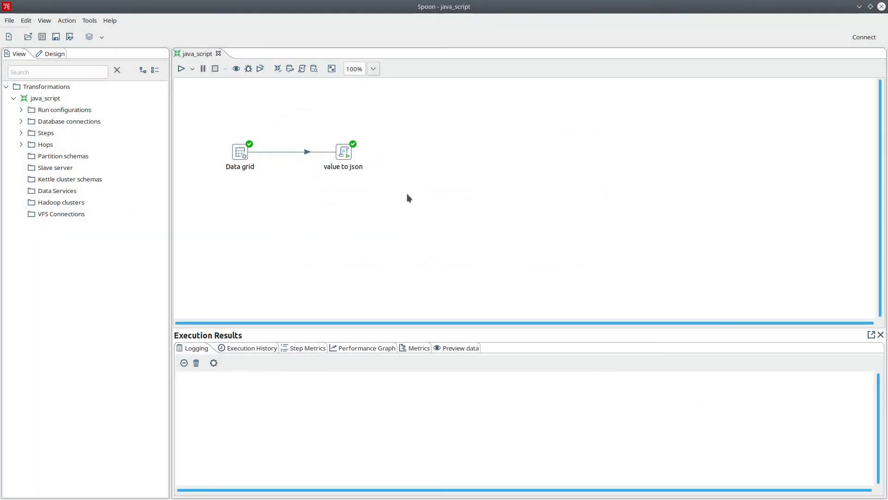
{"action": "left_click", "coordinate": [463, 348]}
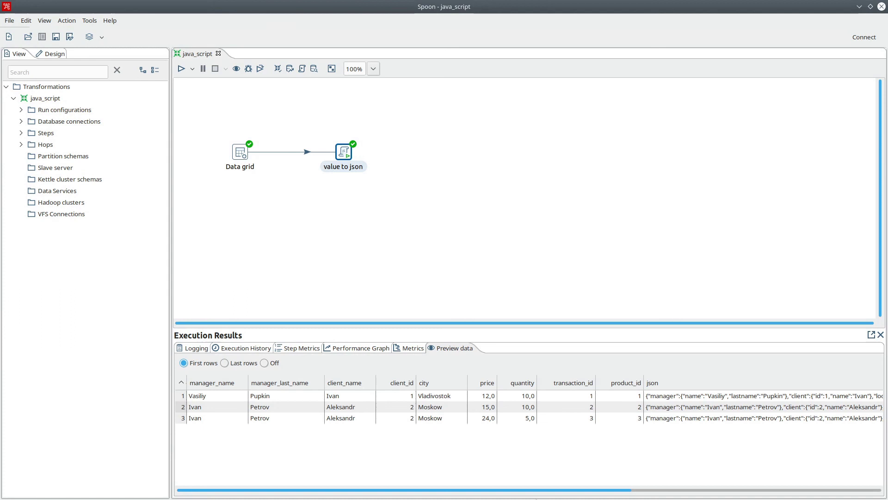
{"action": "scroll", "coordinate": [572, 492], "scroll_direction": "right", "scroll_amount": 5}
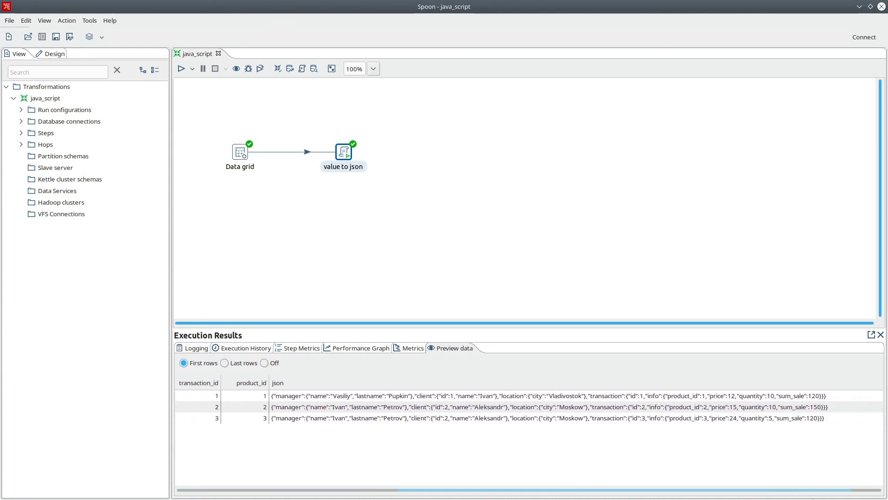